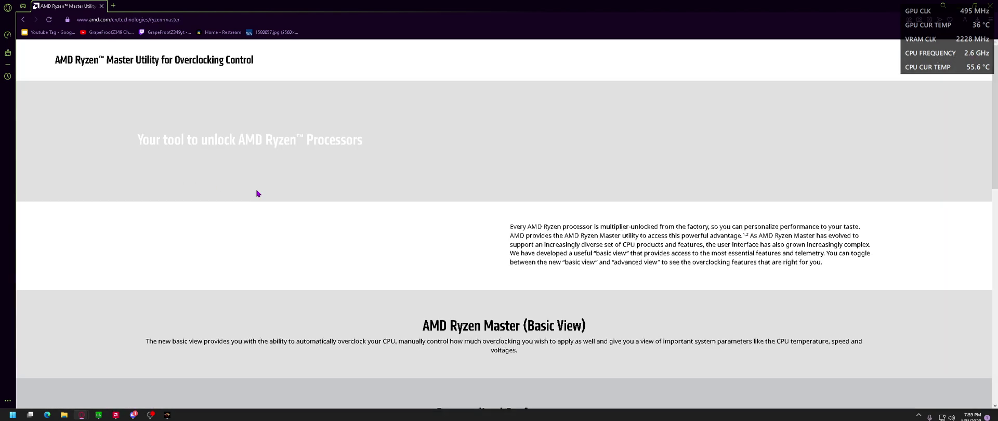
Step: Scroll through the Ryzen Master page's screenshots down to the Download Now section
scroll(257, 193, down, 7)
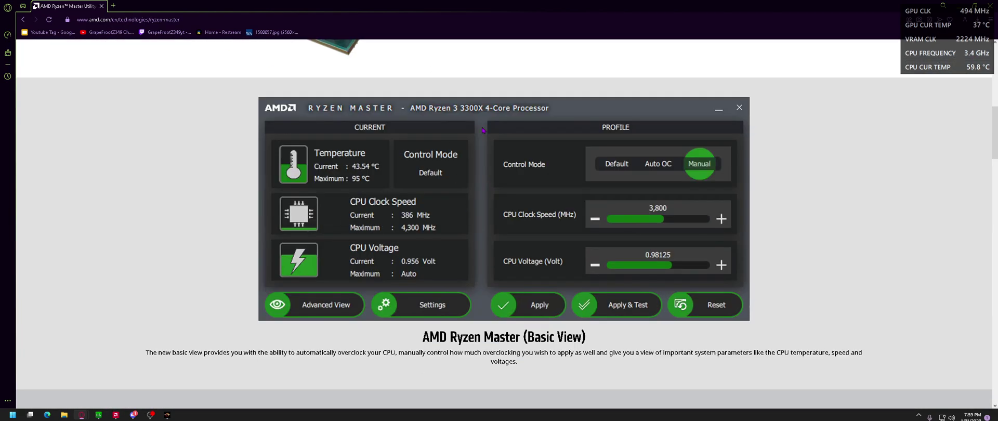
scroll(483, 130, up, 5)
scroll(395, 280, down, 12)
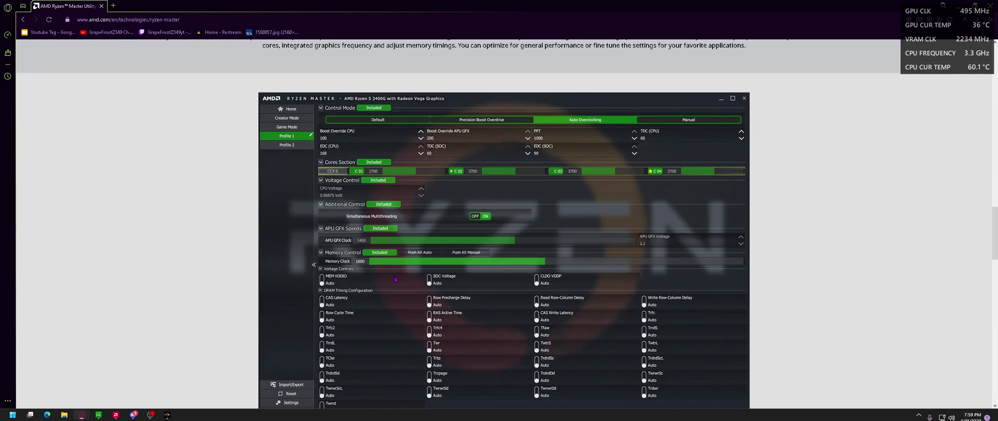
scroll(316, 238, down, 5)
scroll(317, 238, up, 5)
scroll(336, 285, down, 7)
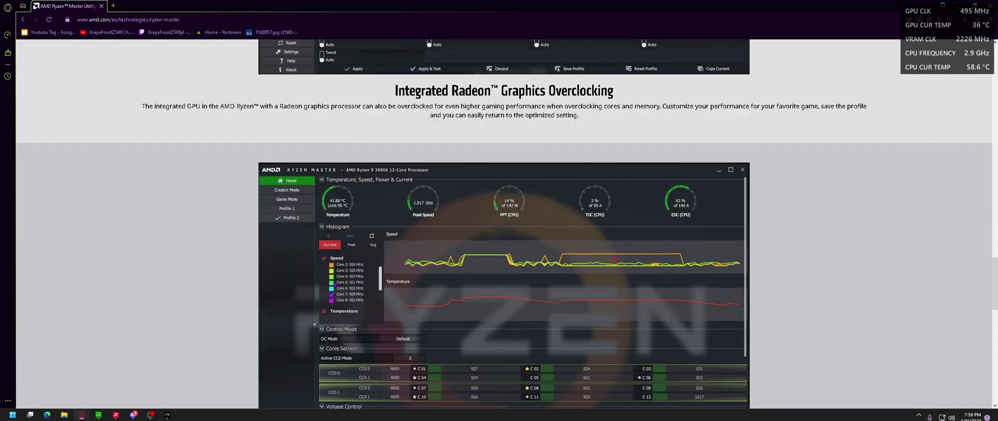
scroll(335, 285, up, 9)
scroll(357, 276, down, 13)
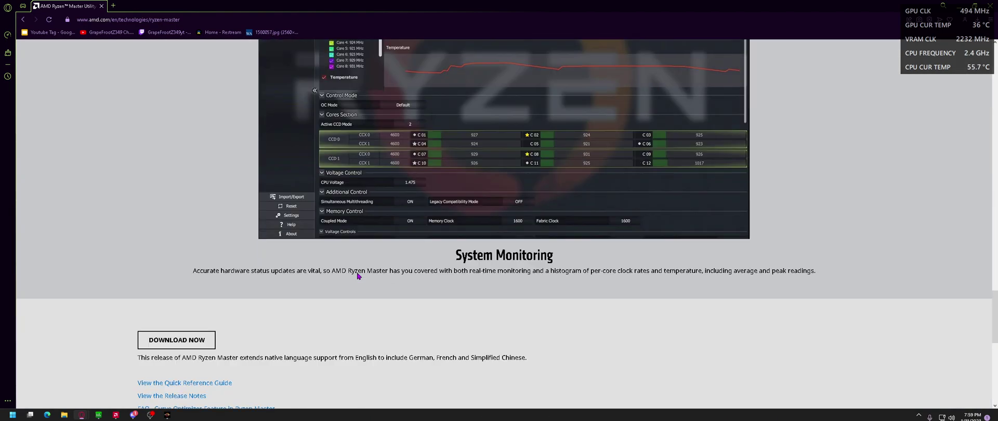
scroll(357, 276, down, 1)
scroll(369, 294, up, 12)
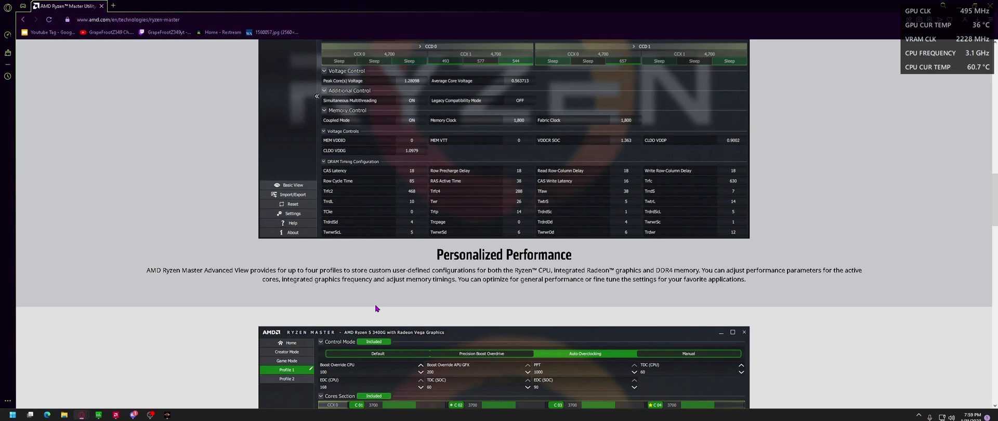
scroll(375, 306, up, 15)
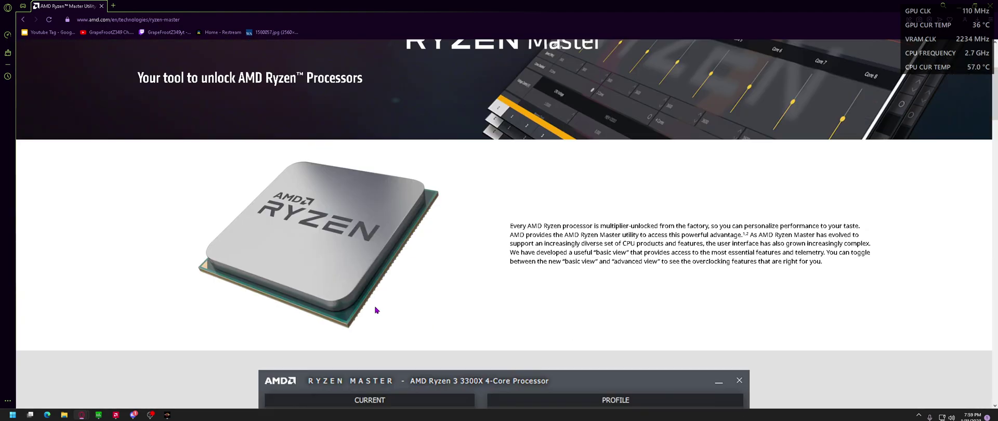
scroll(376, 310, down, 20)
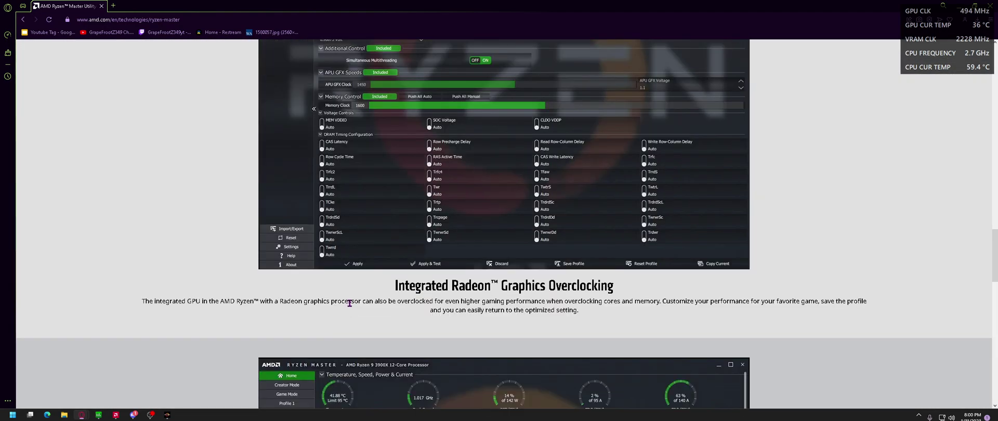
scroll(349, 303, down, 8)
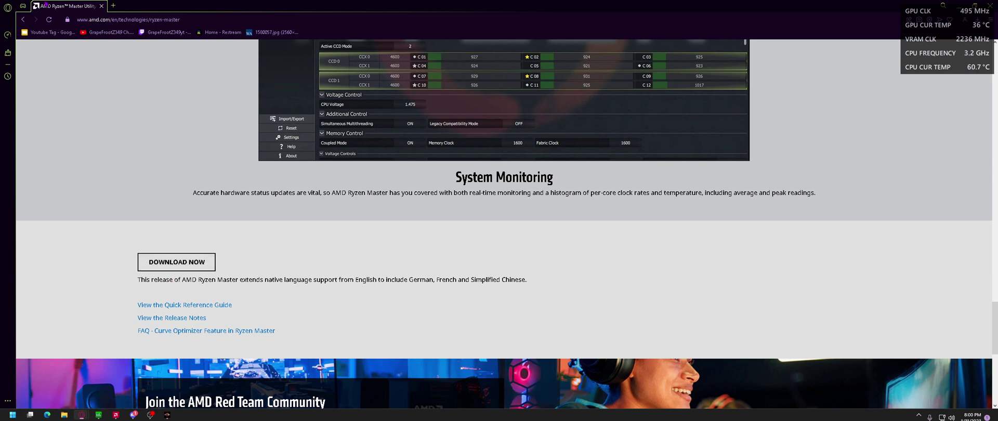
Step: Switch away from Opera GX to the Ryzen Master window with Alt+Tab
key(alt+Tab)
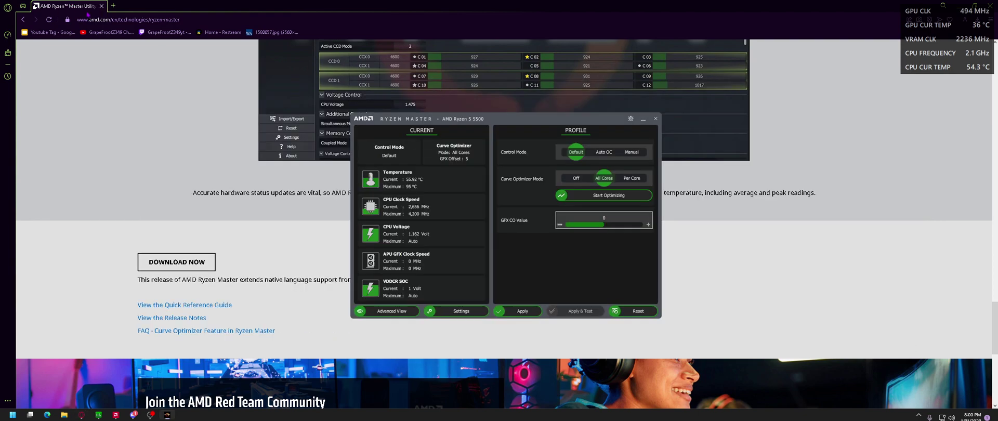
click(88, 14)
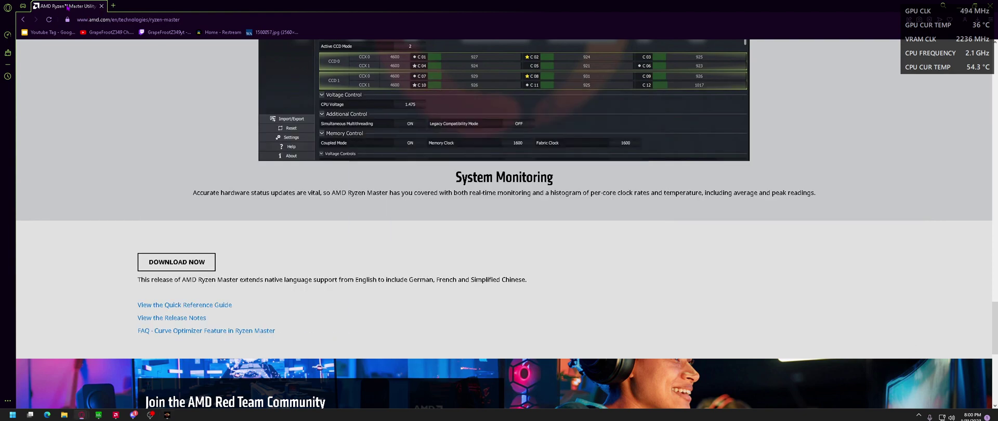
key(ctrl+t)
key(alt+Tab)
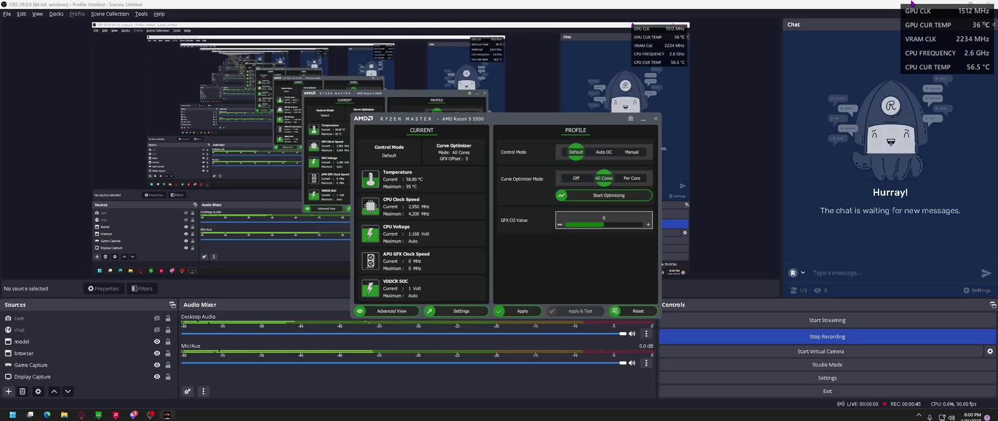
Step: Minimize OBS and drag the Ryzen Master window up and left, then nudge it slightly right and down
click(994, 6)
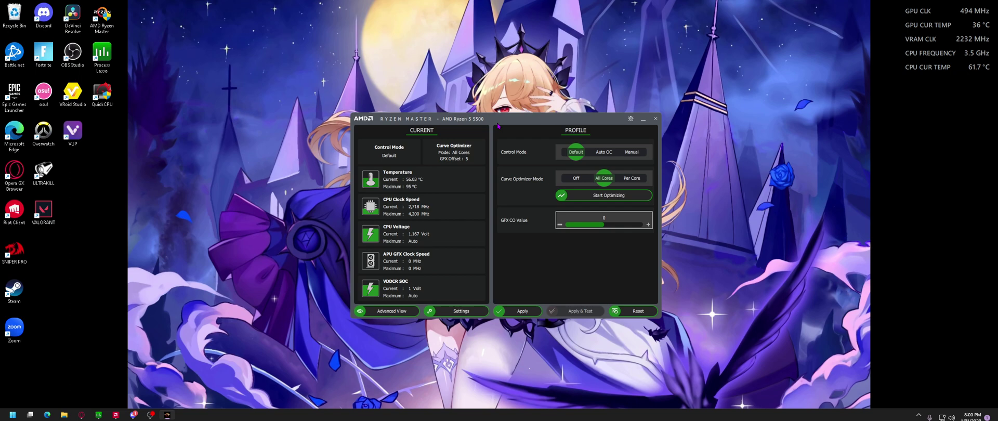
drag(493, 122, 267, 50)
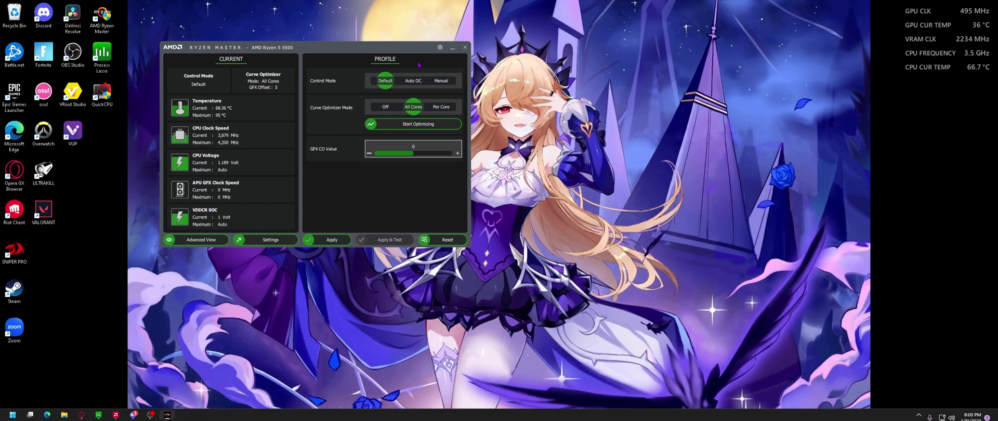
drag(322, 47, 337, 53)
drag(413, 59, 414, 57)
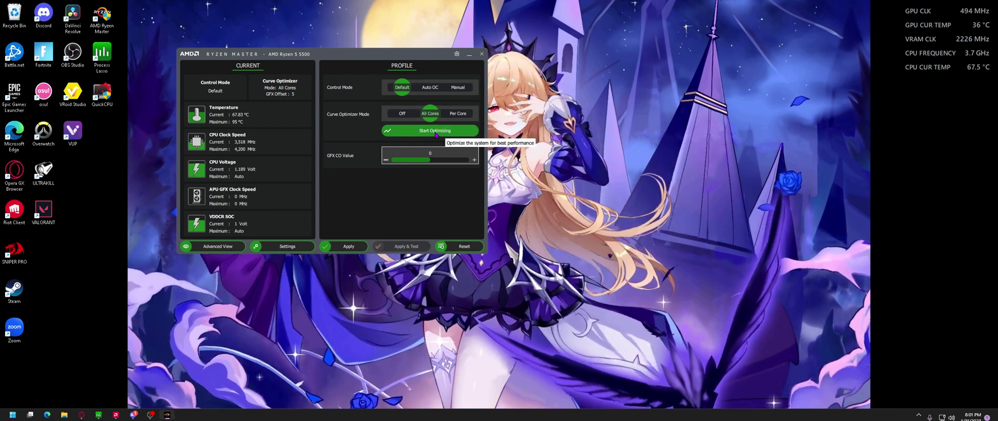
click(432, 132)
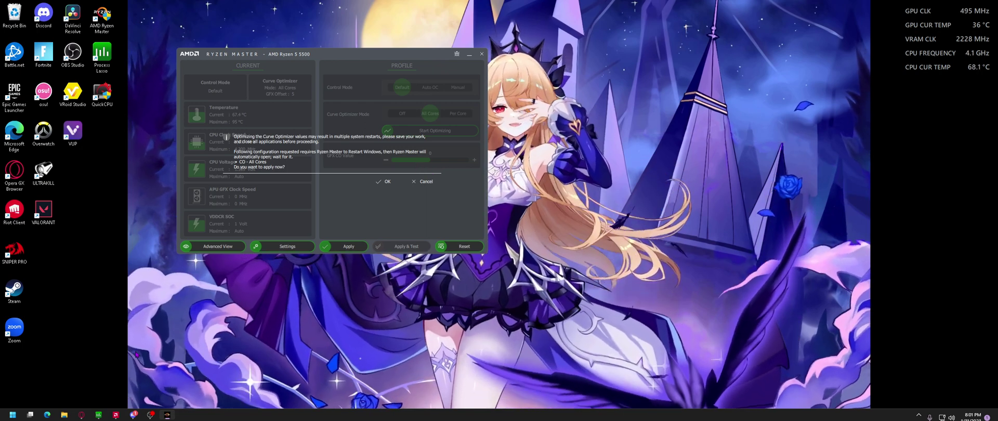
key(alt+Tab)
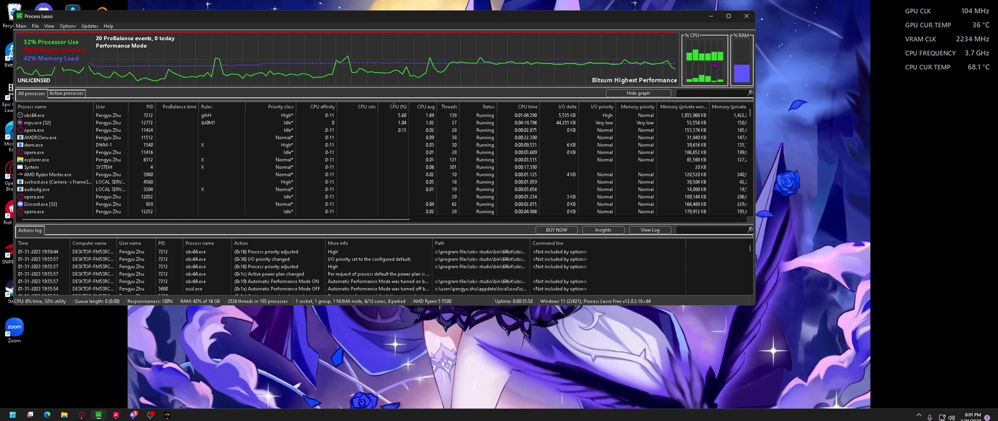
click(710, 19)
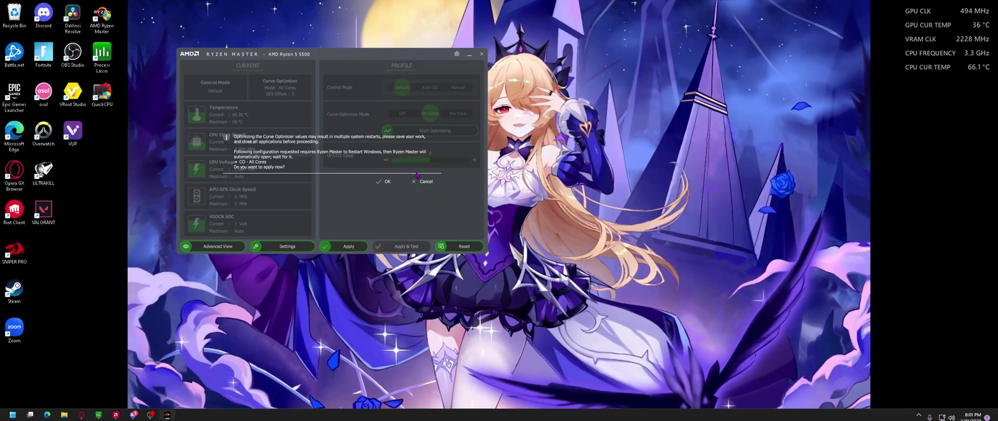
click(98, 414)
click(98, 415)
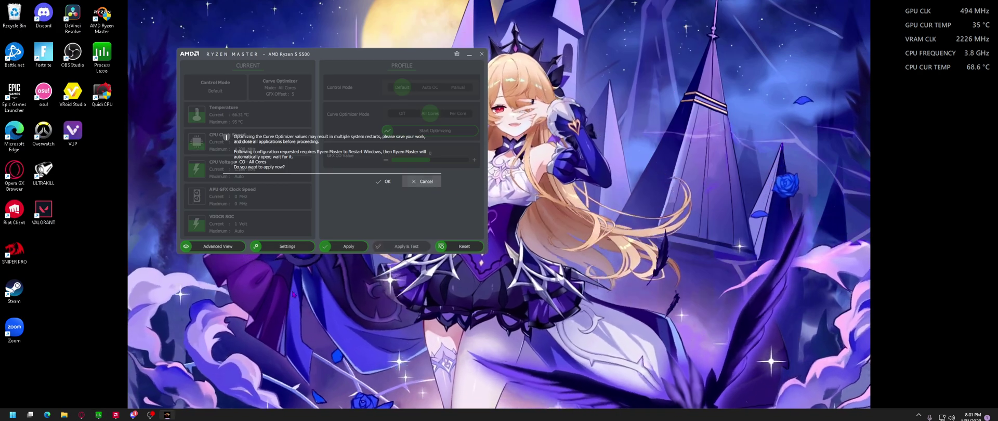
click(98, 415)
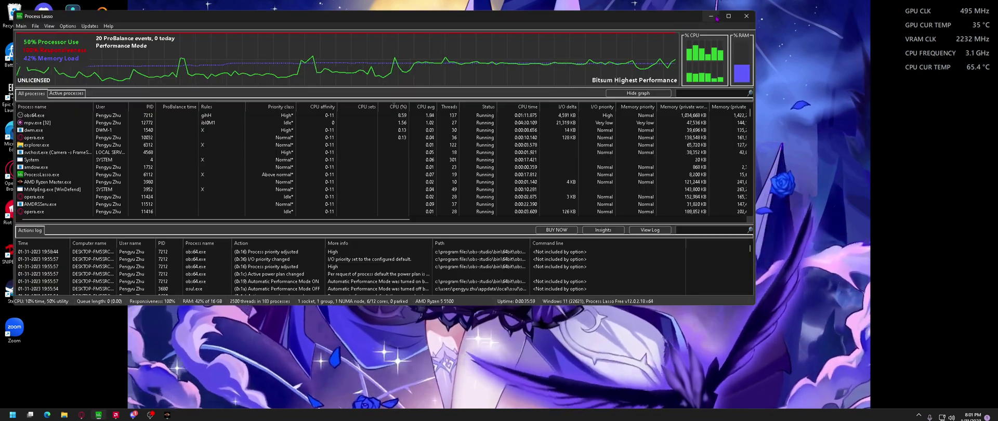
click(98, 414)
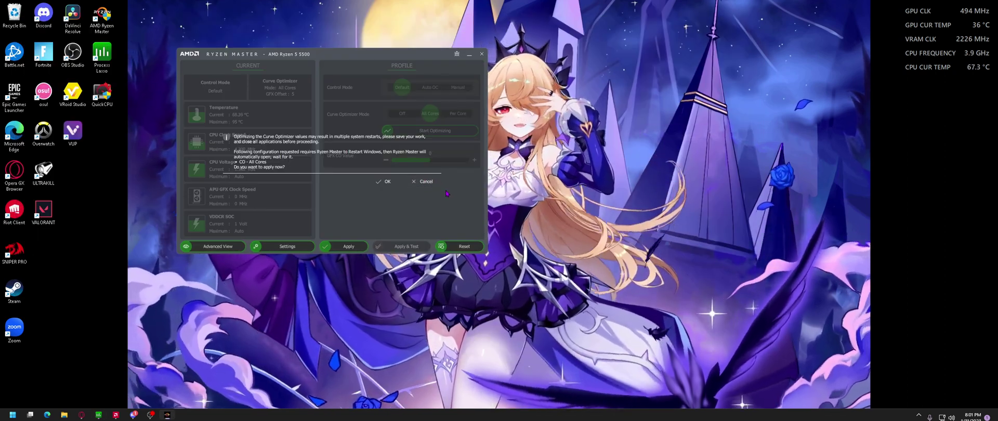
click(426, 182)
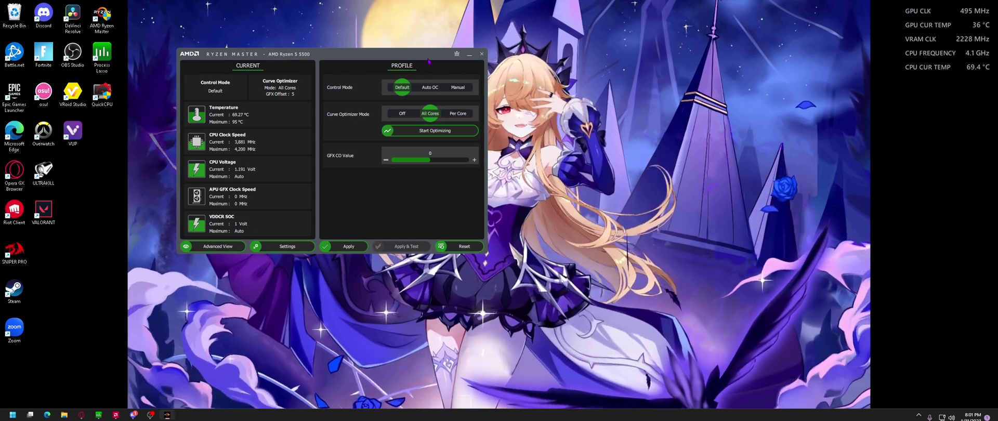
Step: Drag the Ryzen Master window around, settling it a little lower and further left
drag(439, 136, 417, 120)
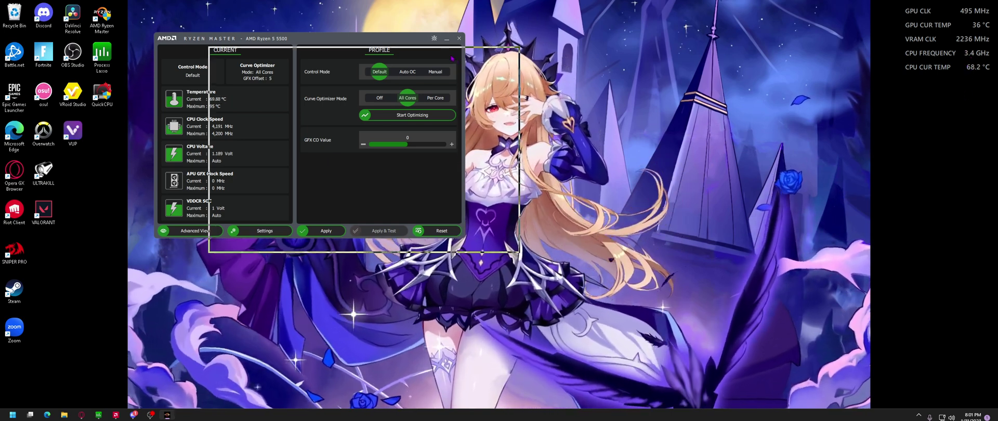
drag(395, 43, 457, 62)
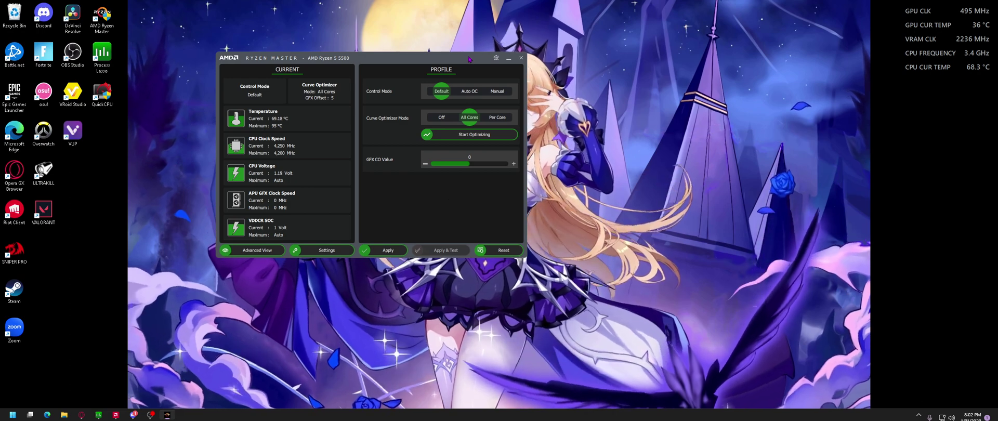
drag(469, 59, 403, 79)
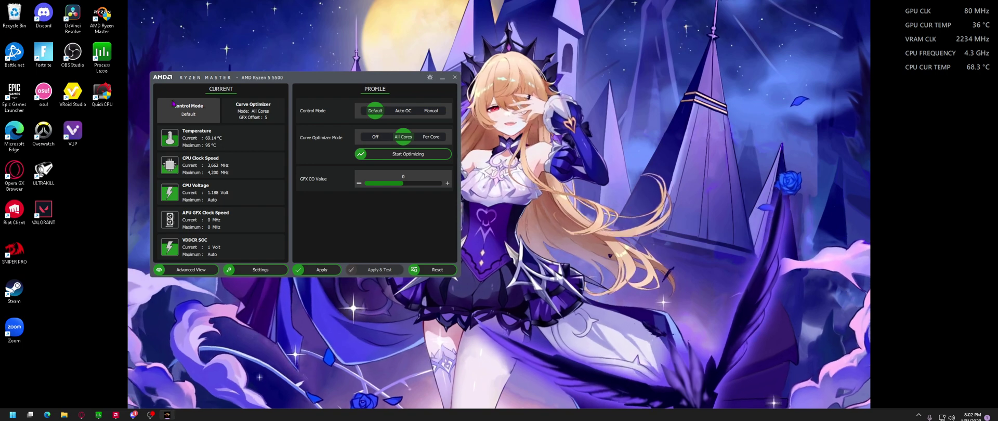
click(176, 274)
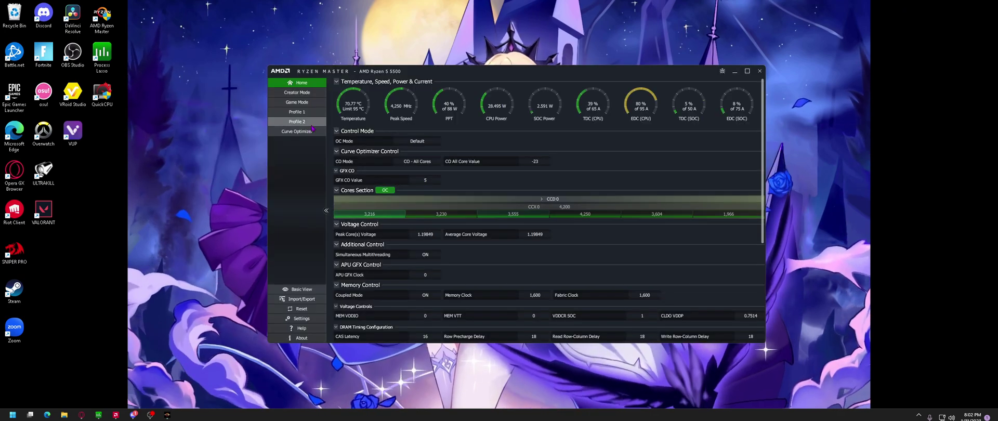
click(301, 290)
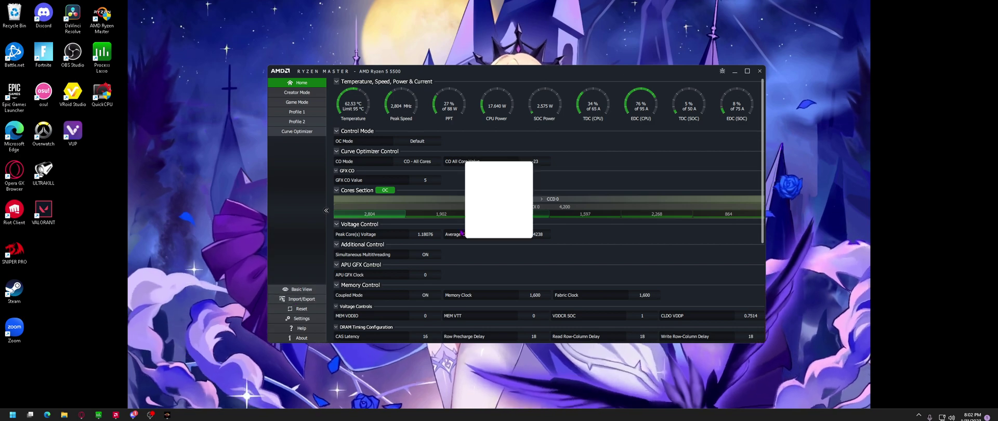